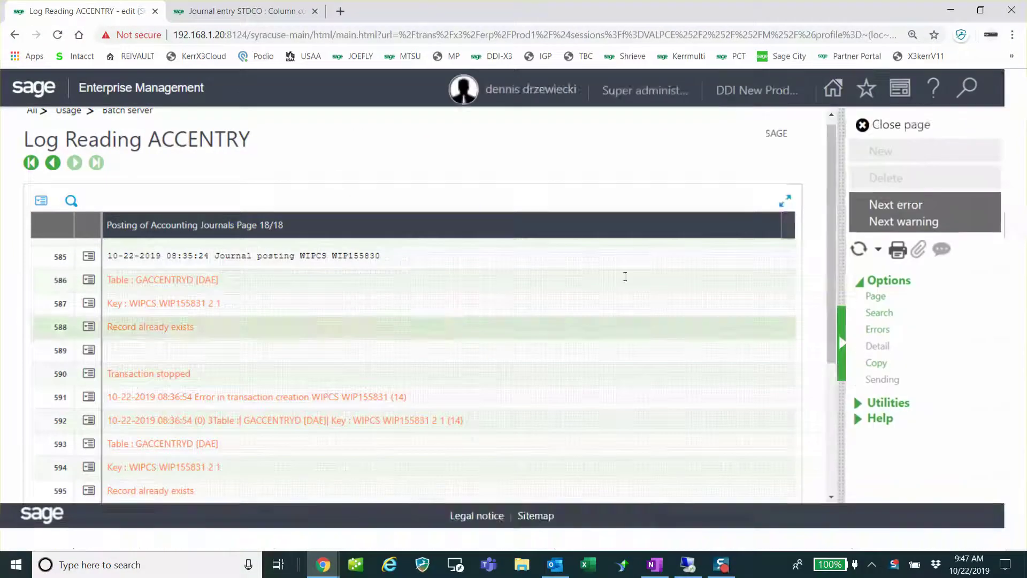
- Examine the end of the ACCENTRY log, and switch to the remote SQL Server session to inspect GACCTMPA, GACCTMPD and GACCTMP
scroll(633, 308, down, 5)
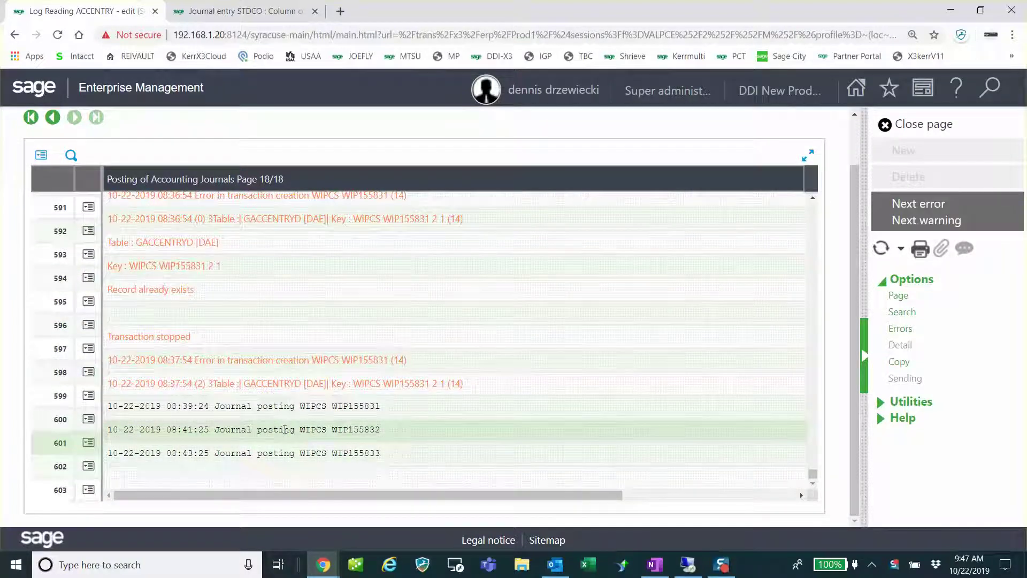
click(269, 350)
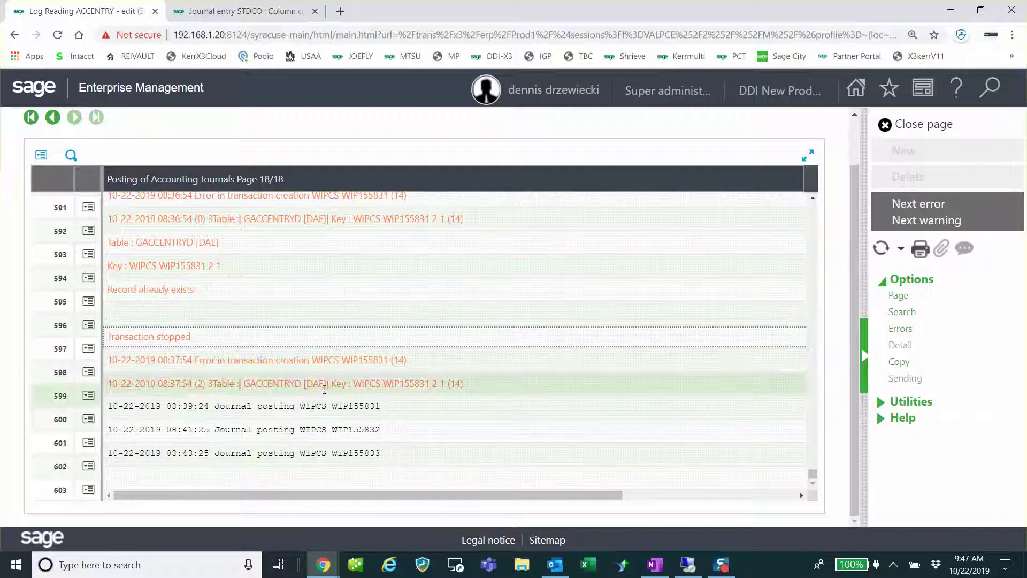
click(688, 566)
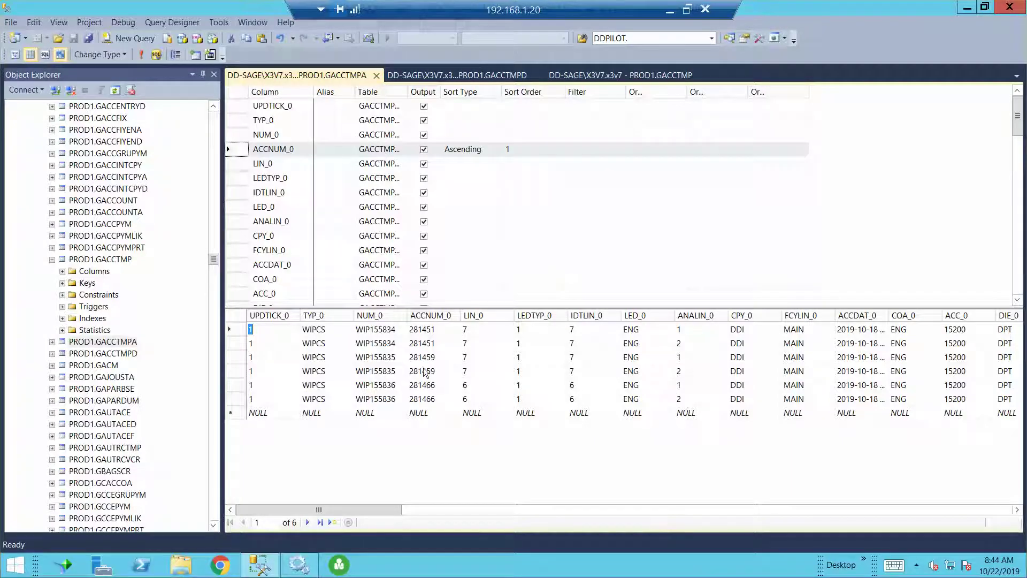
click(443, 77)
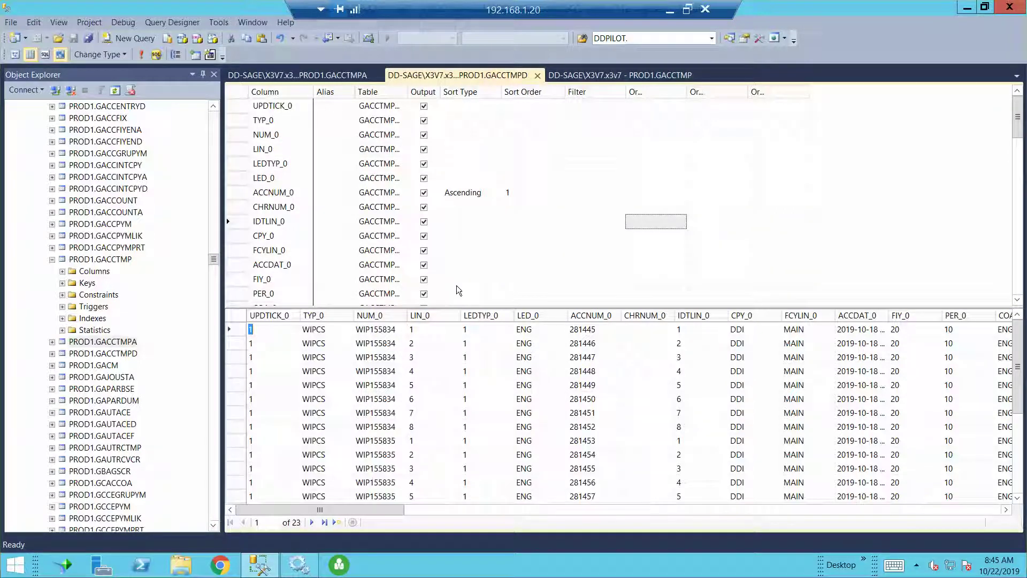
right_click(111, 355)
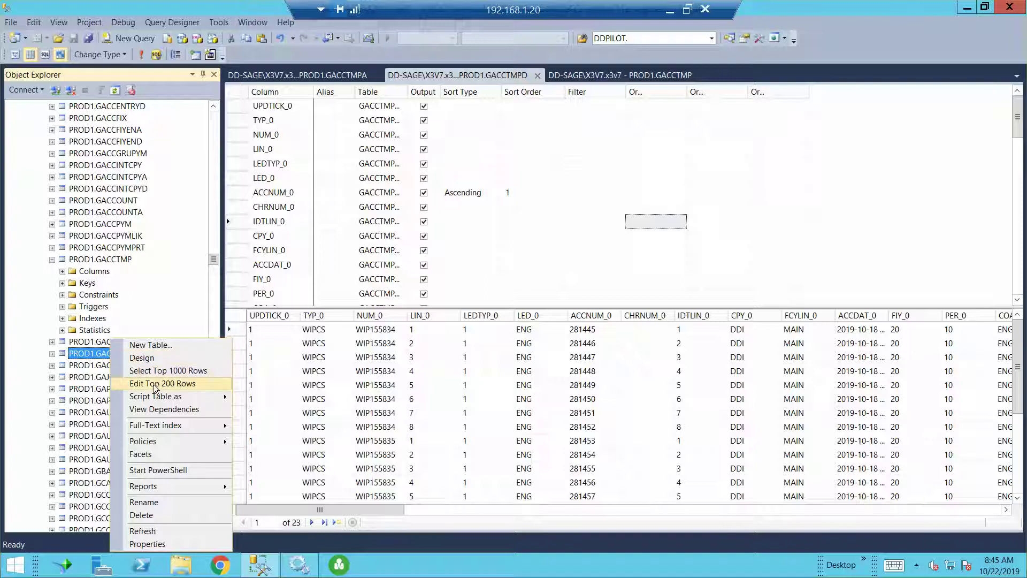
click(316, 76)
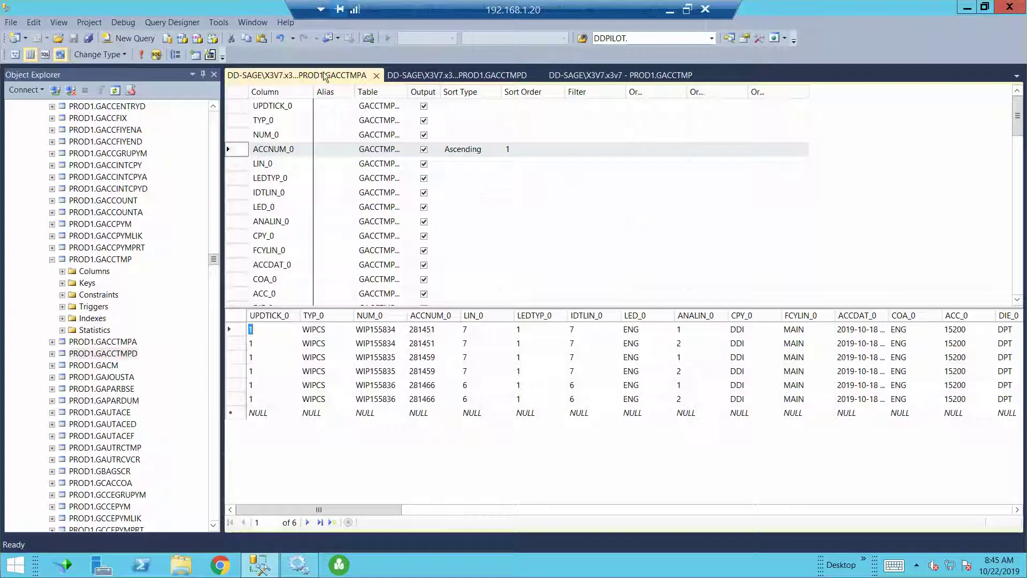
click(452, 76)
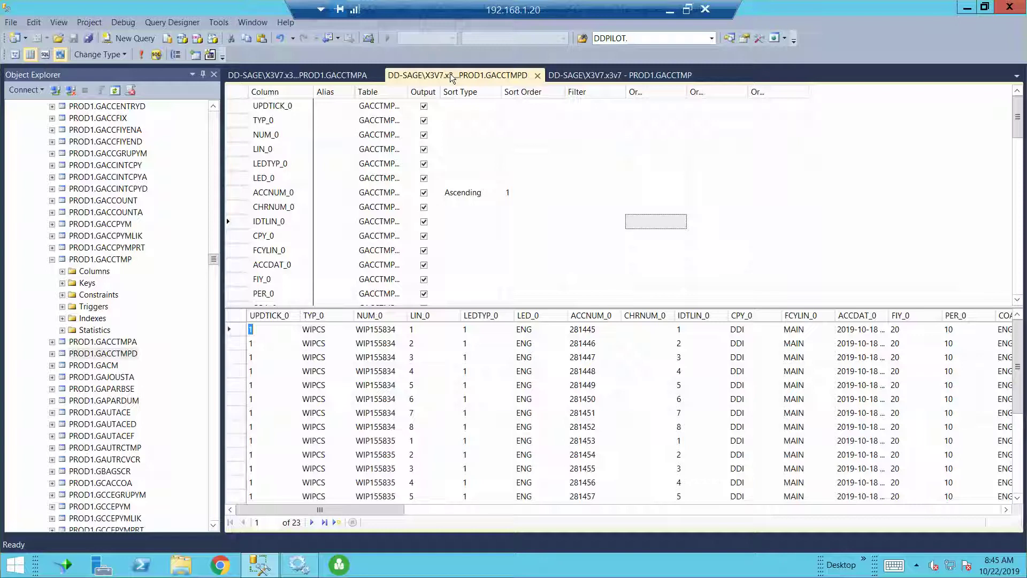
click(620, 76)
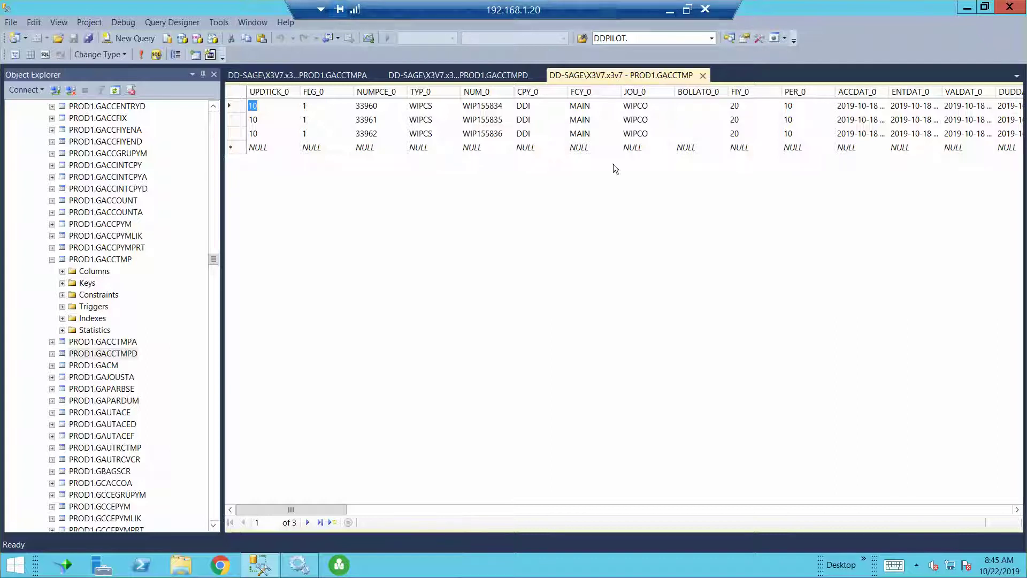
- Return to Sage, reopen the ACCENTRY accounting task's log at page 18, review its latest postings and close it
click(667, 10)
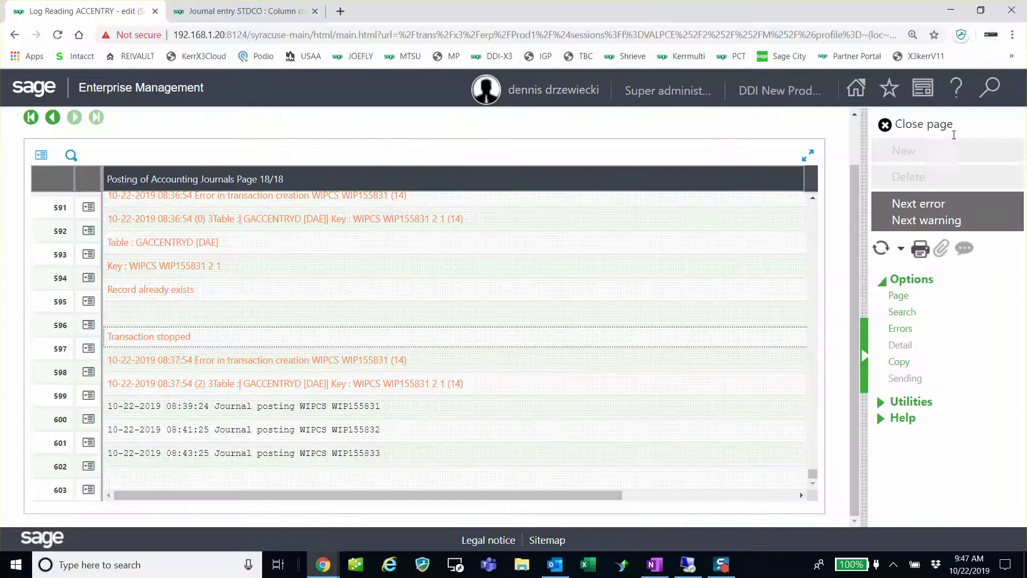
click(939, 127)
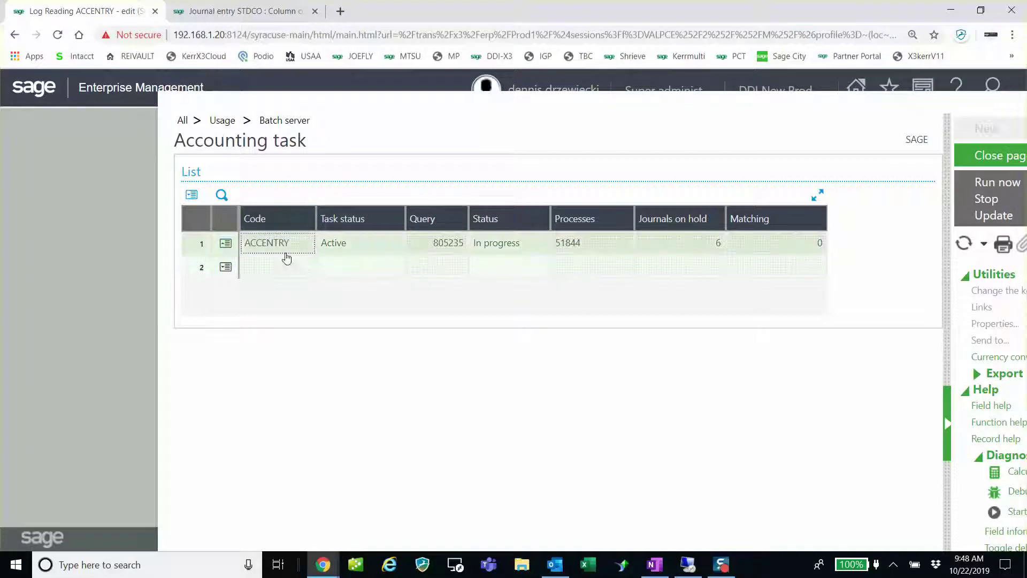
click(232, 246)
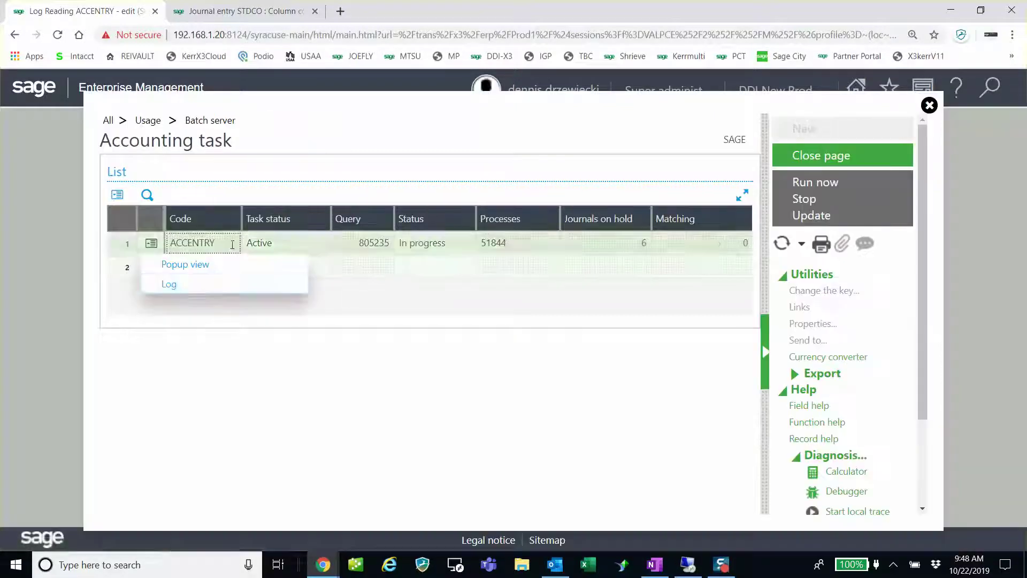
click(173, 287)
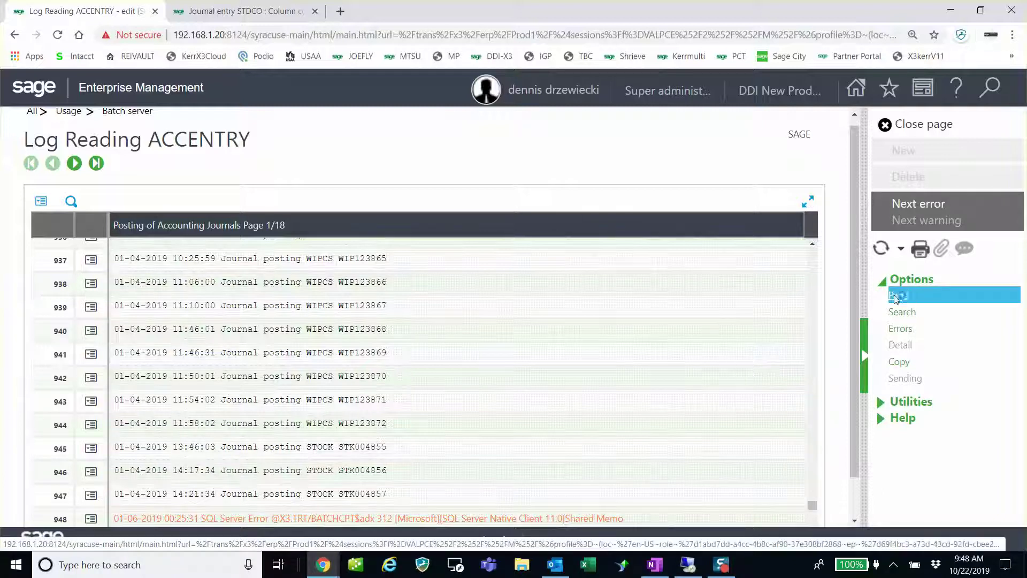
click(904, 297)
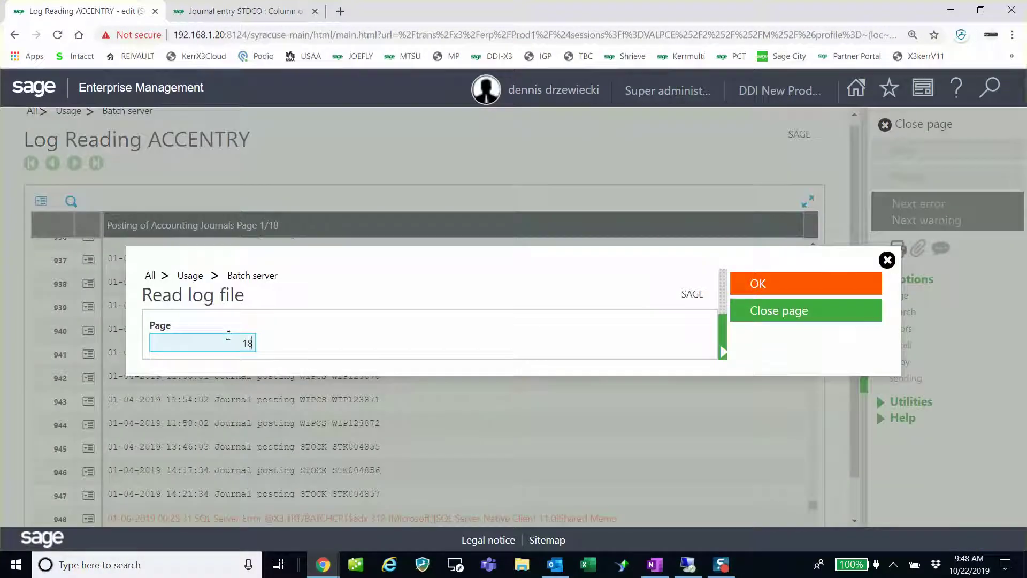
click(757, 283)
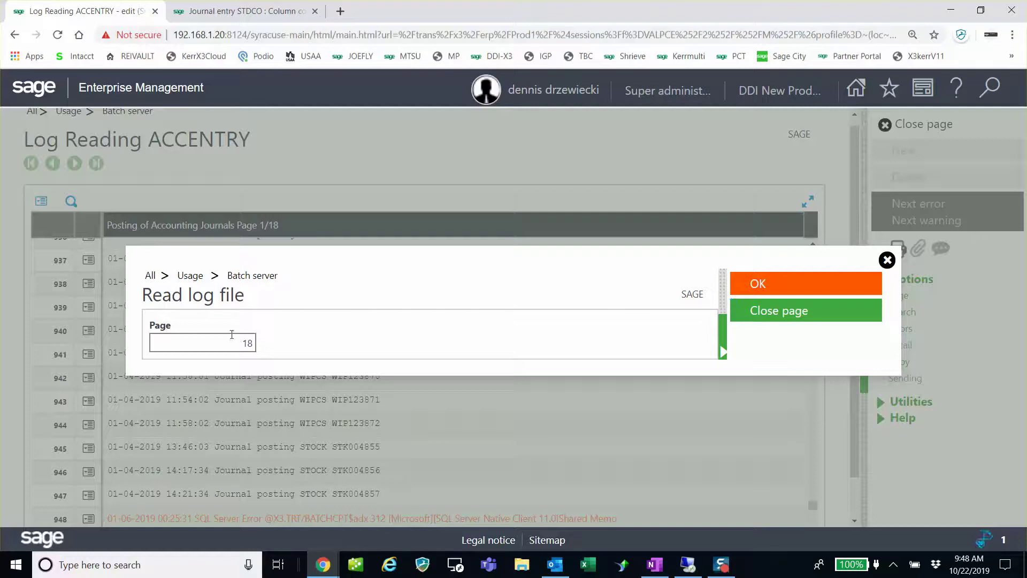
scroll(148, 411, down, 2)
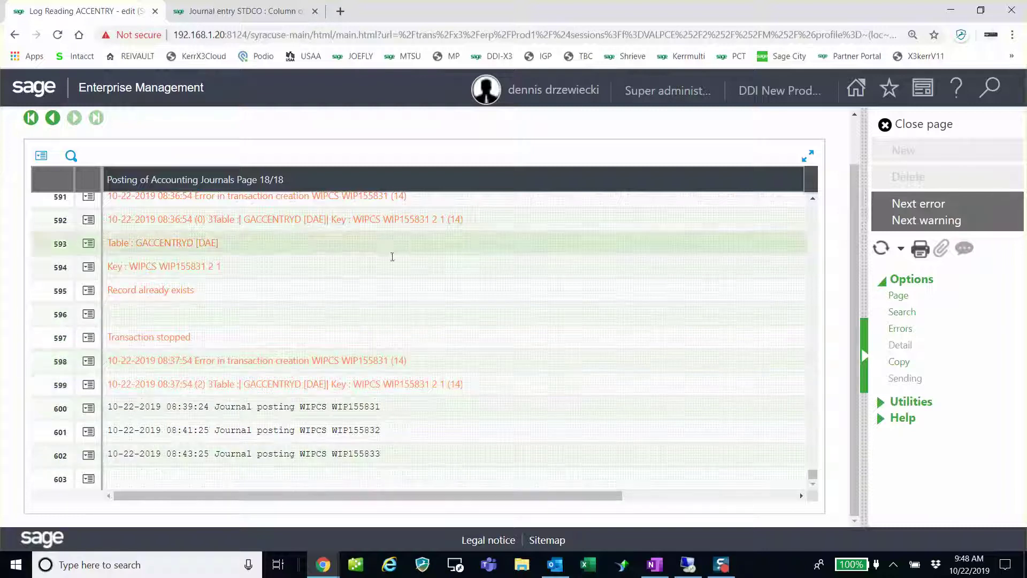
scroll(375, 241, up, 3)
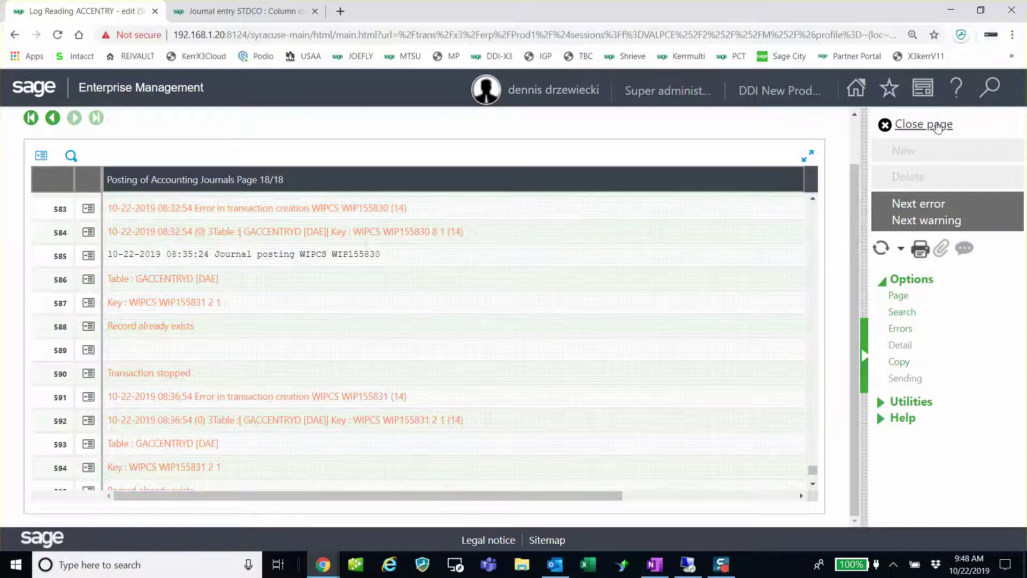
click(936, 130)
- Switch from the journal entry calculator to the SQL Server session and check the FLG_0 values in GACCTMP and the rows in GACCTMPD
click(236, 16)
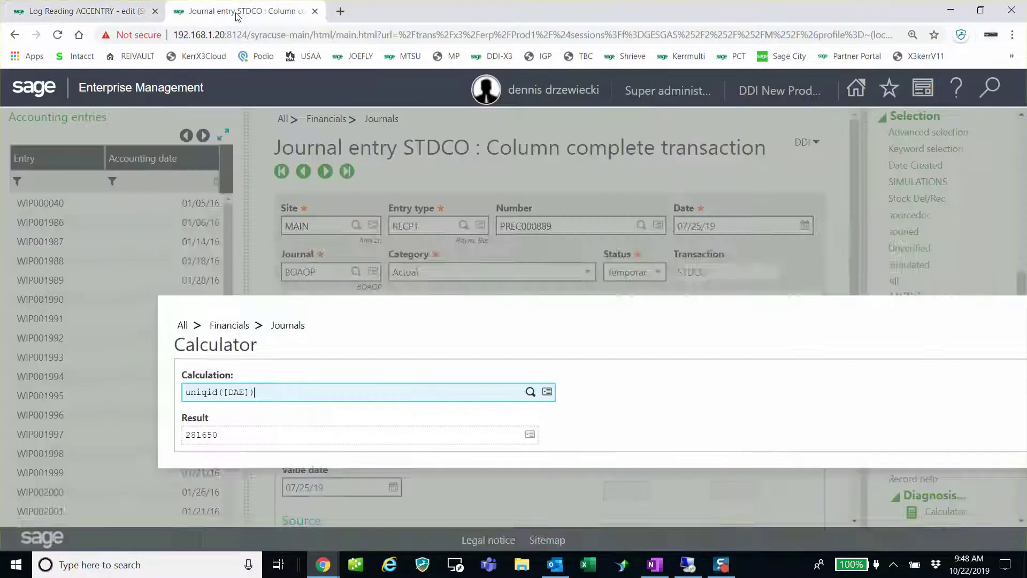
click(691, 567)
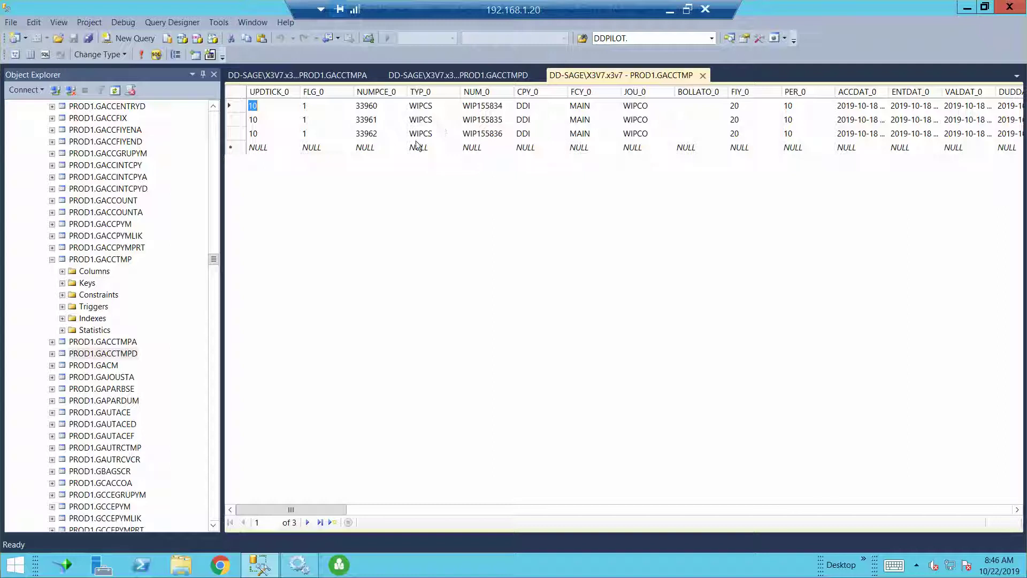
click(320, 107)
click(317, 121)
click(480, 76)
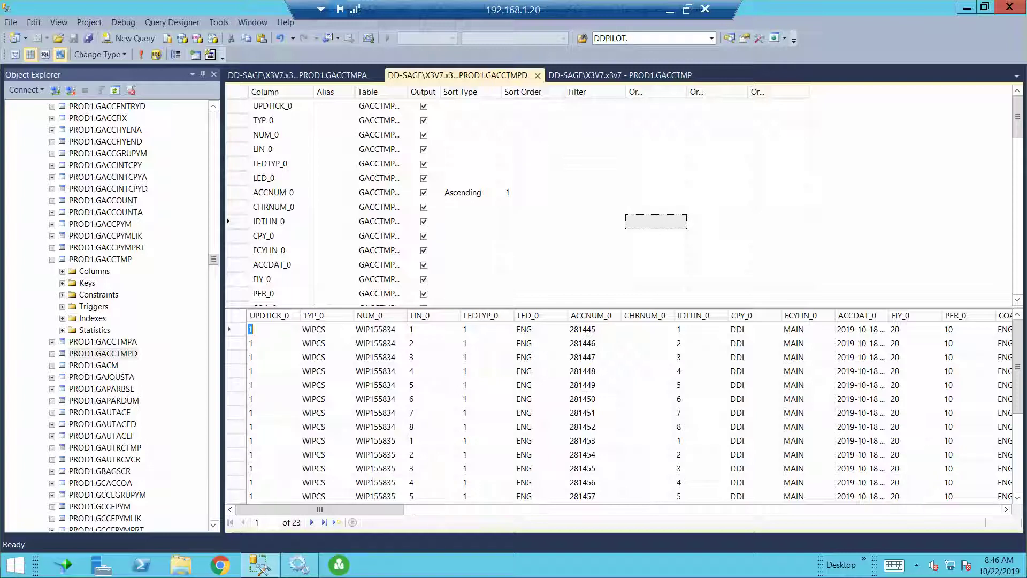
- Switch back to the Sage calculator and re-evaluate uniqid([DAE]) to generate a fresh unique ID
click(669, 10)
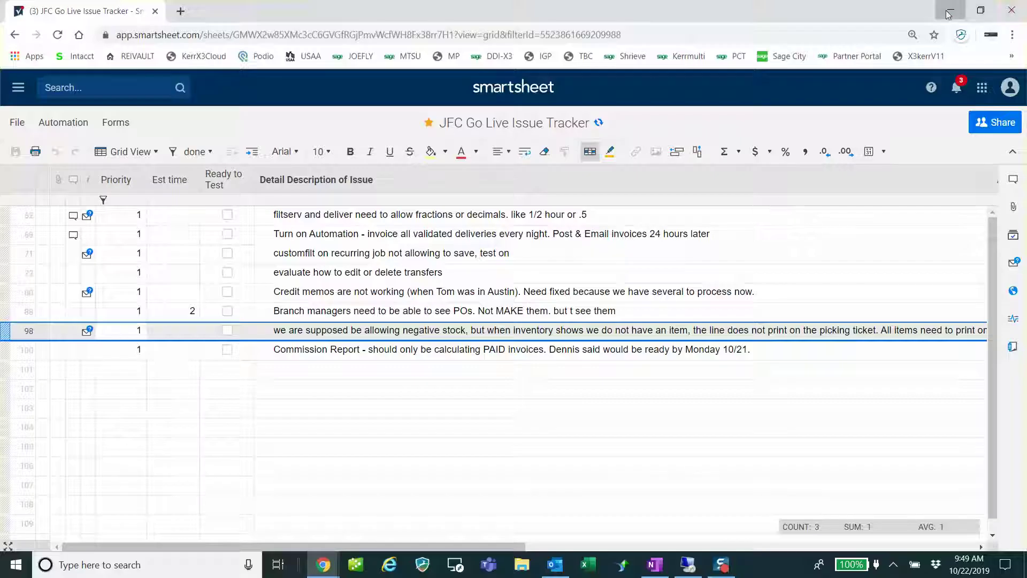
click(1011, 6)
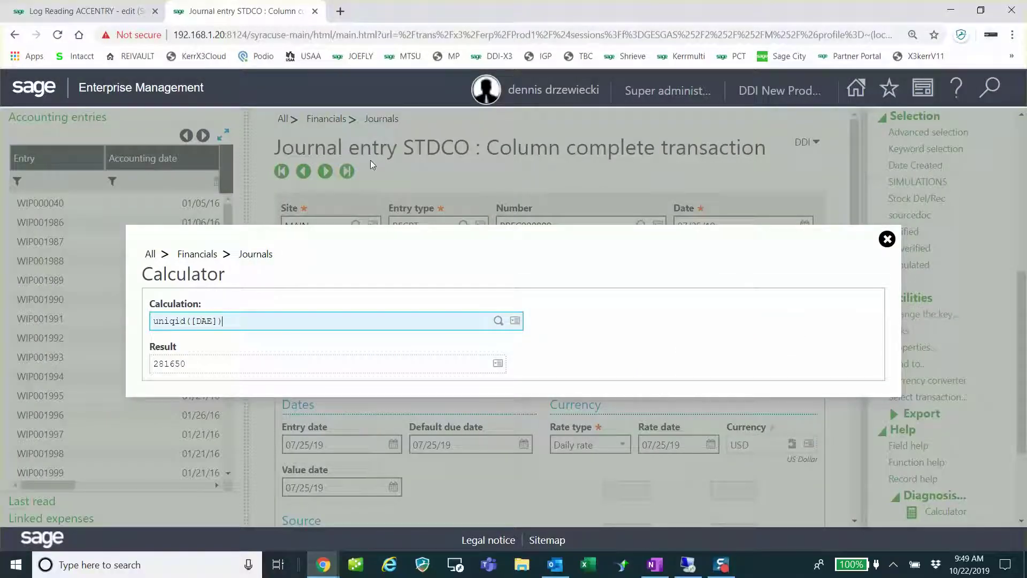
drag(235, 321, 143, 331)
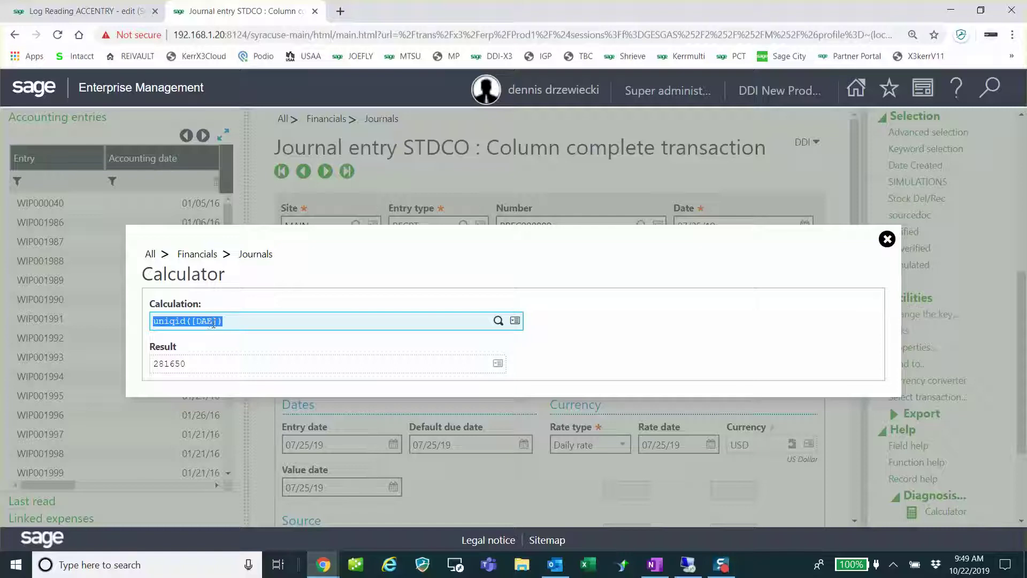
click(229, 321)
key(Return)
click(194, 363)
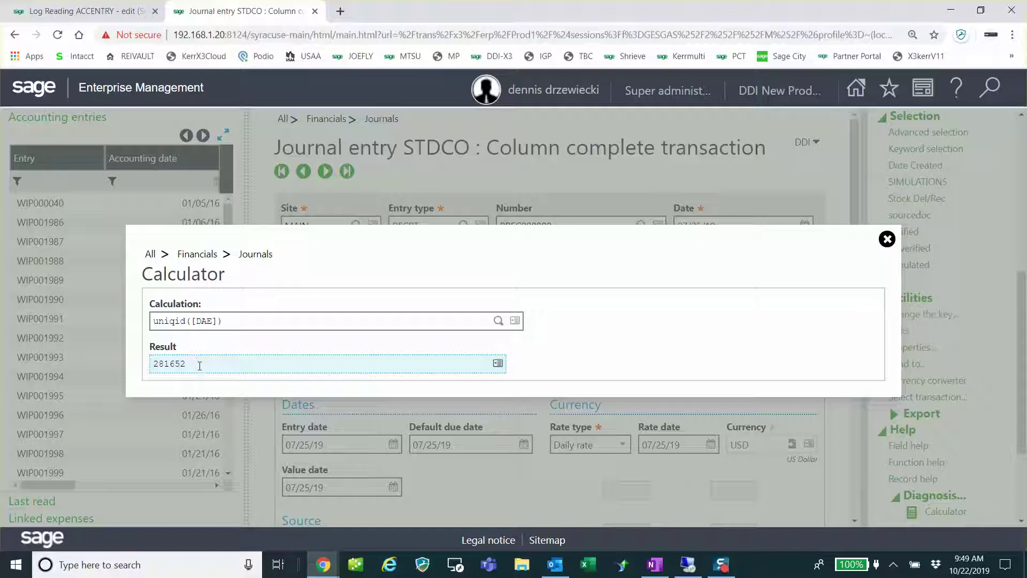
click(233, 320)
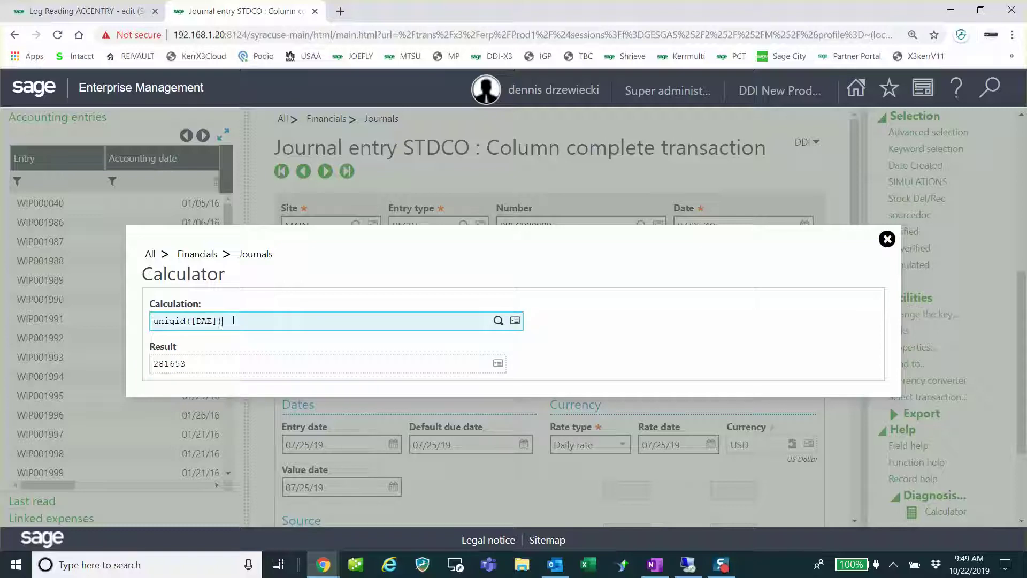
- Copy the unique ID from the calculator's result
click(193, 357)
drag(202, 363, 154, 362)
key(ctrl+c)
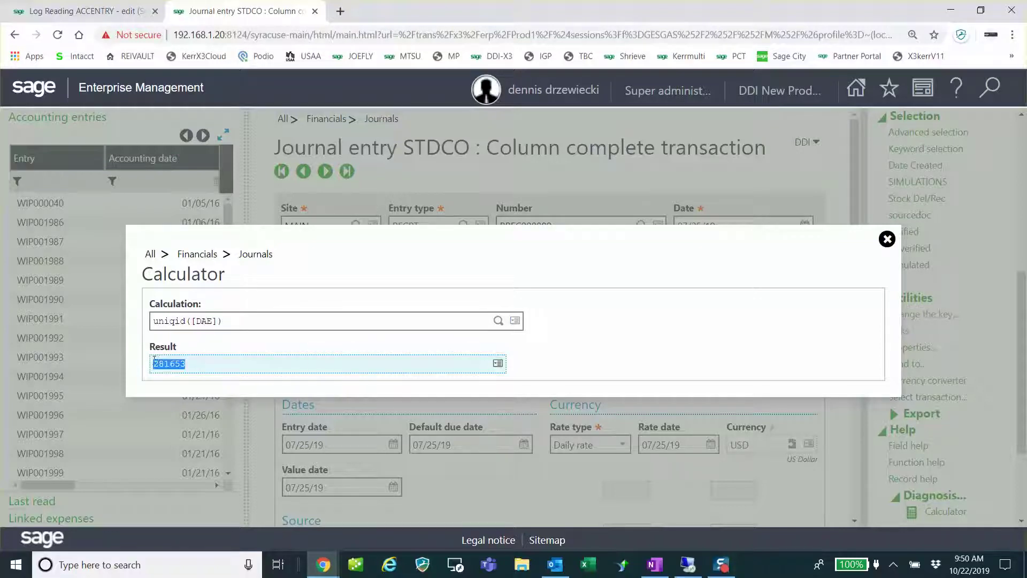
right_click(155, 360)
click(178, 367)
- In GACCTMPD on the remote SQL Server, set ACCNUM_0 for WIP155834 lines 1 to 3 to 281653, 281654 and 281655
click(689, 565)
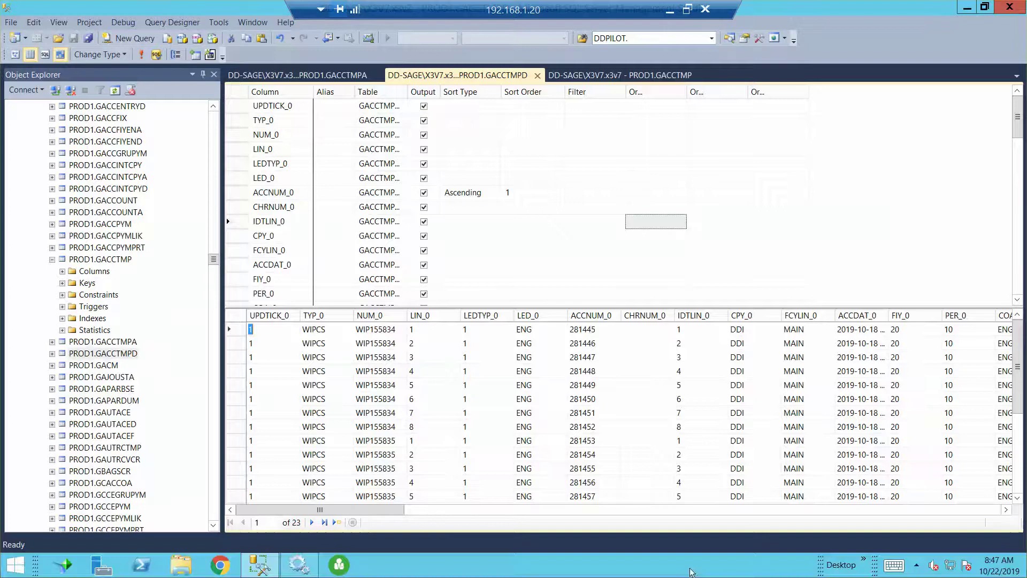
click(609, 75)
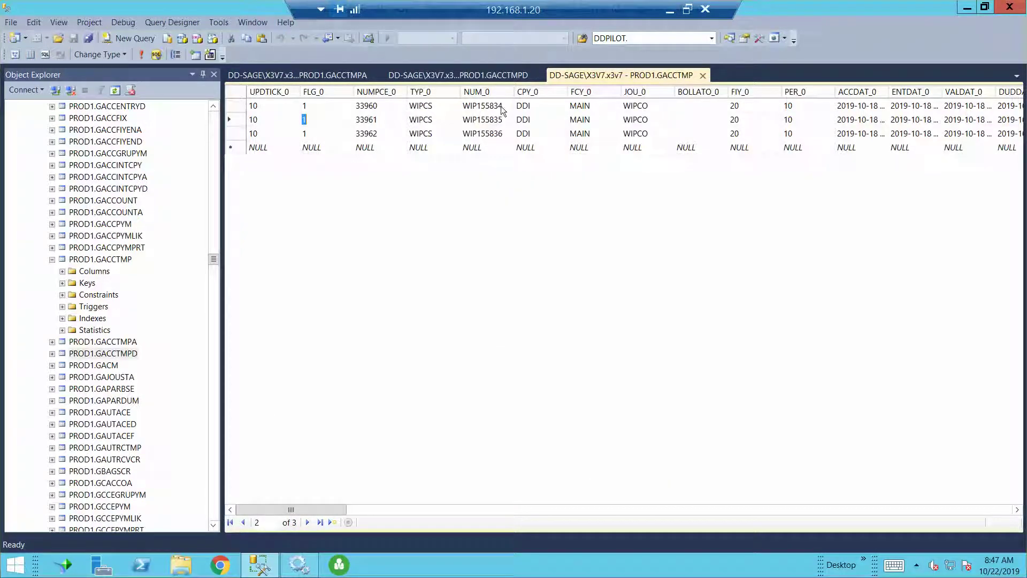
click(490, 76)
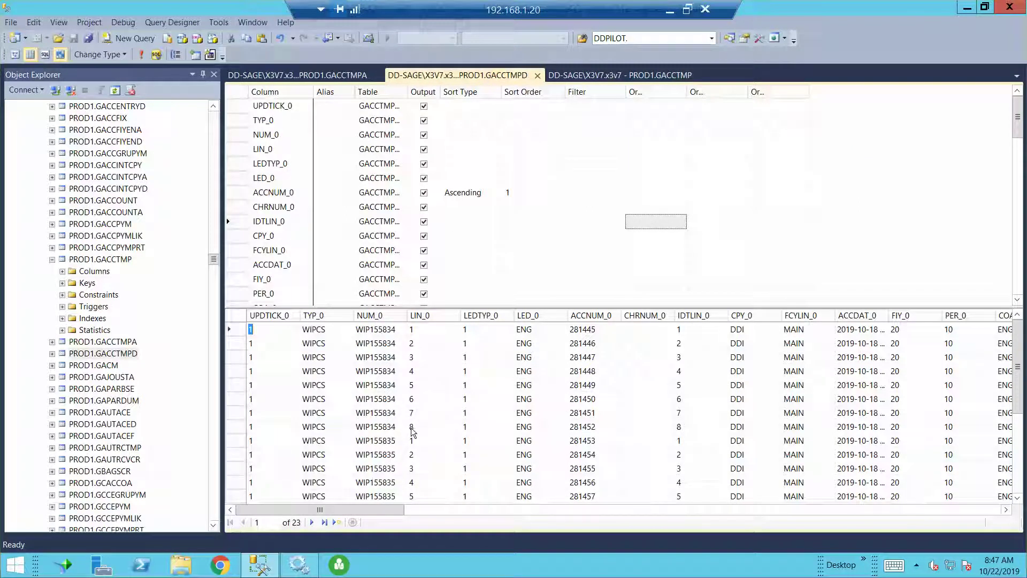
click(594, 328)
text(281653)
click(602, 344)
key(ctrl+v)
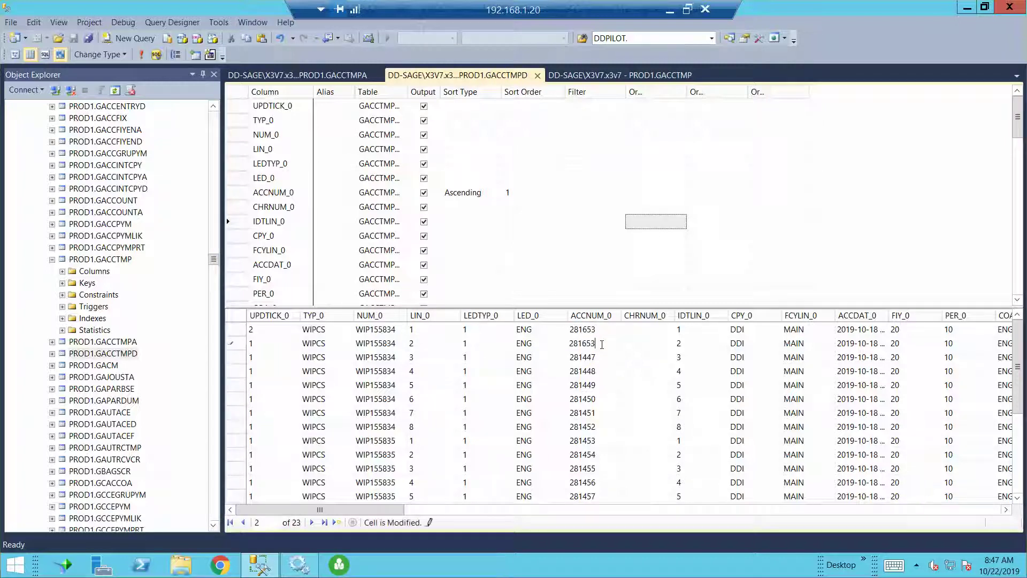
click(596, 356)
key(ctrl+v)
key(BackSpace)
- Set ACCNUM_0 for WIP155834 lines 4, 5 and 6 to 281656, 281657 and 281658
click(604, 375)
key(ctrl+v)
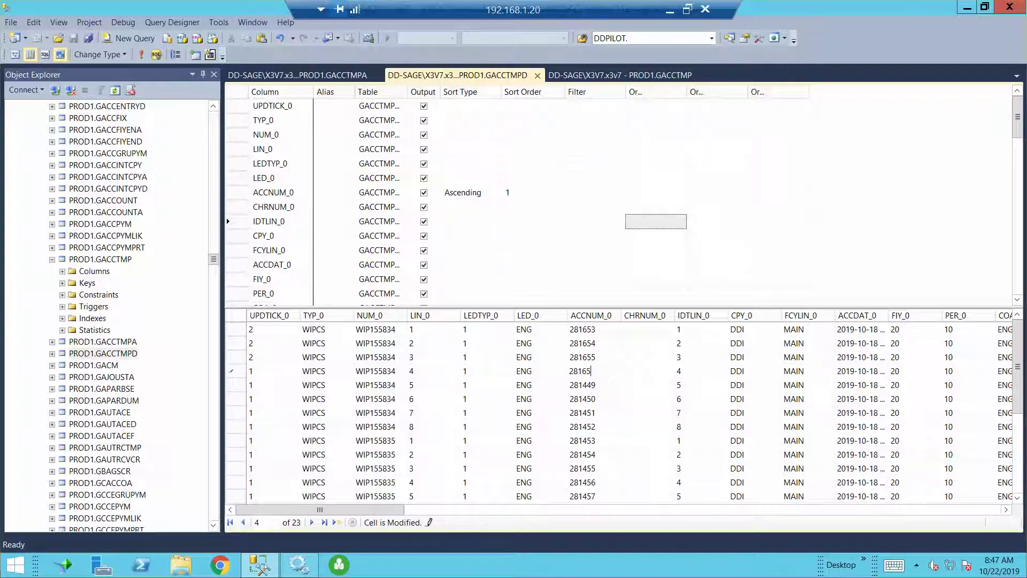
key(BackSpace)
text(281657)
click(593, 398)
text(281658)
- Set ACCNUM_0 for WIP155834 line 7 to 281659 and line 8 to 281660
click(596, 416)
text(281653)
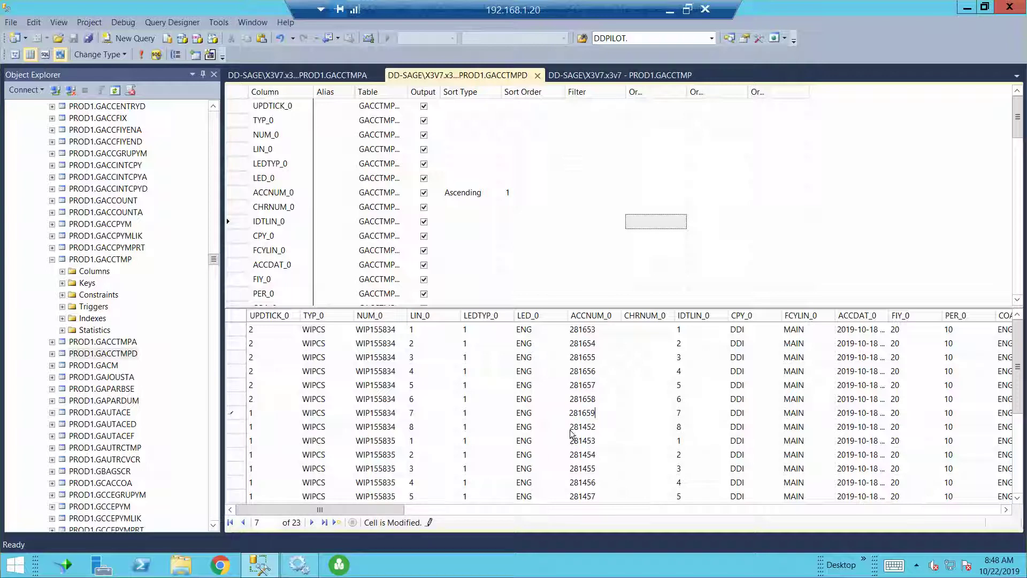
click(580, 428)
key(BackSpace)
text(281653)
- Copy the ACCNUM_0 value of WIP155834 line 7 from GACCTMPD and bring up the GACCTMPA rows
click(311, 77)
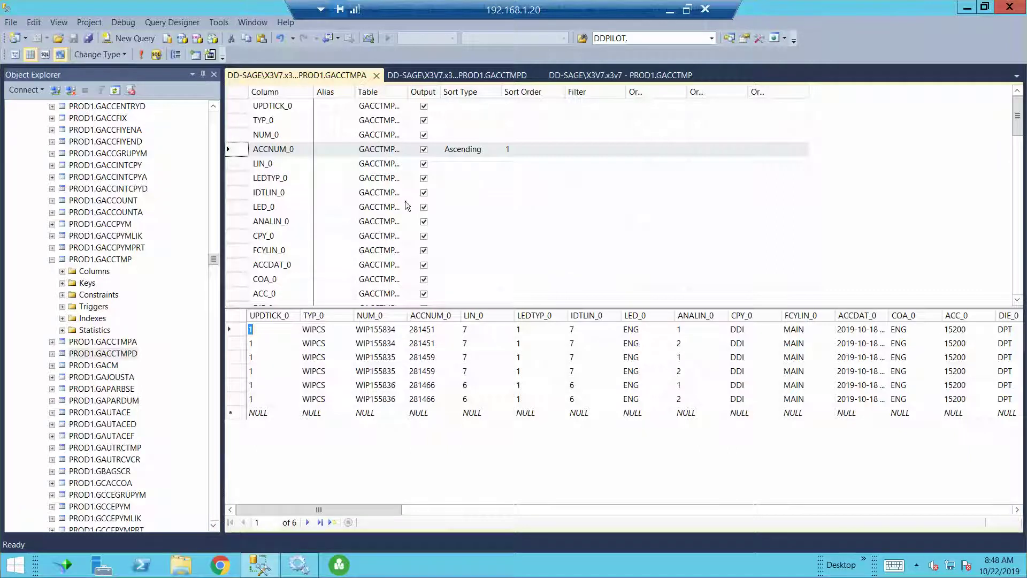
click(452, 74)
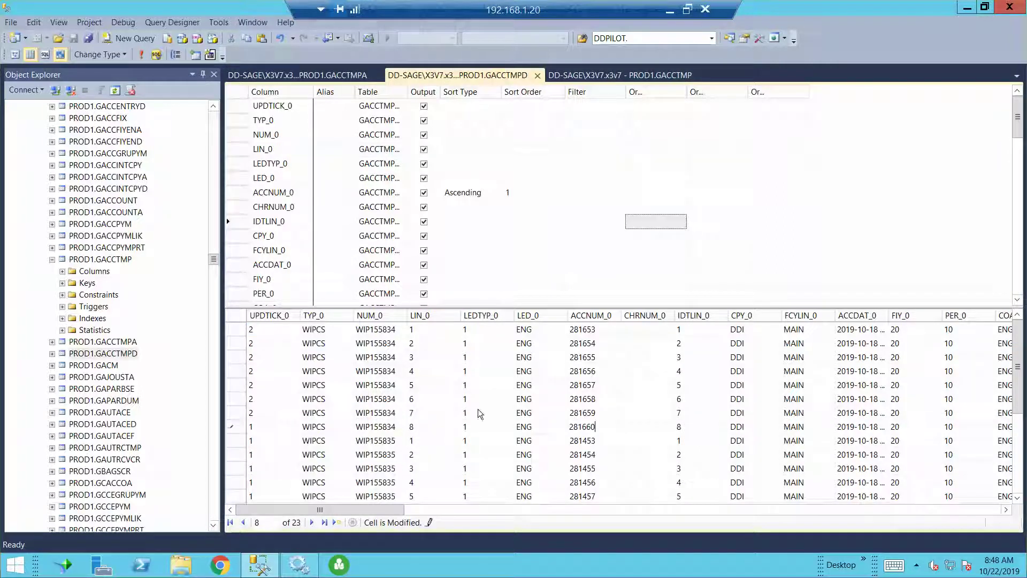
click(583, 411)
right_click(583, 412)
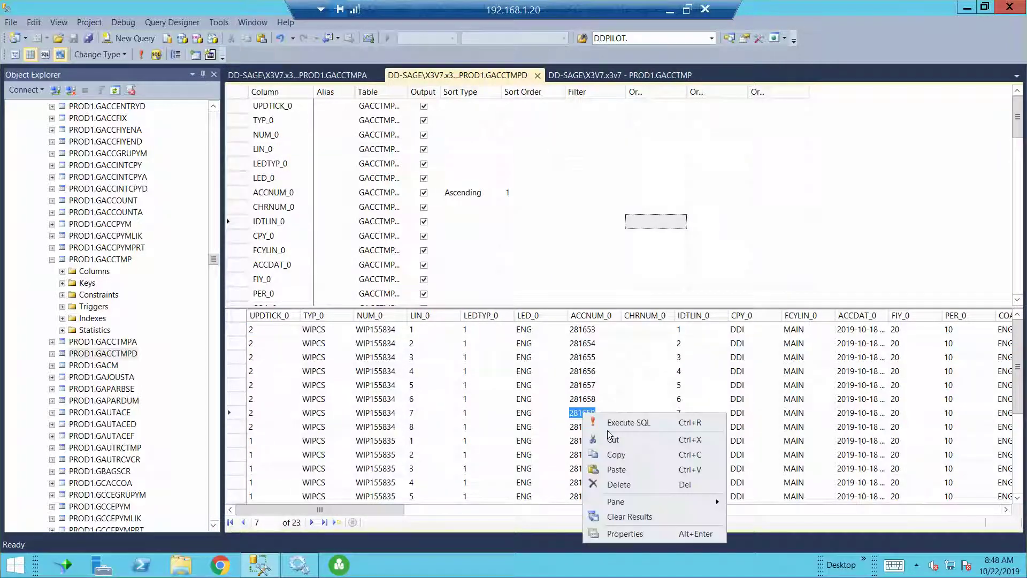
click(616, 455)
click(296, 75)
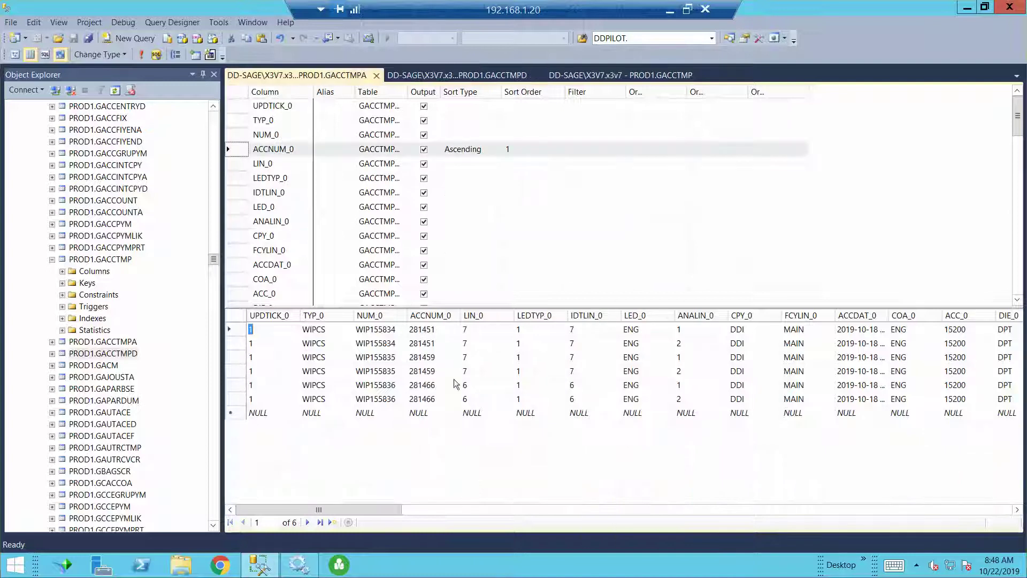
- Set ACCNUM_0 to the copied value 281659 on both WIP155834 rows in GACCTMPA
click(442, 329)
key(ctrl+v)
click(436, 342)
key(ctrl+v)
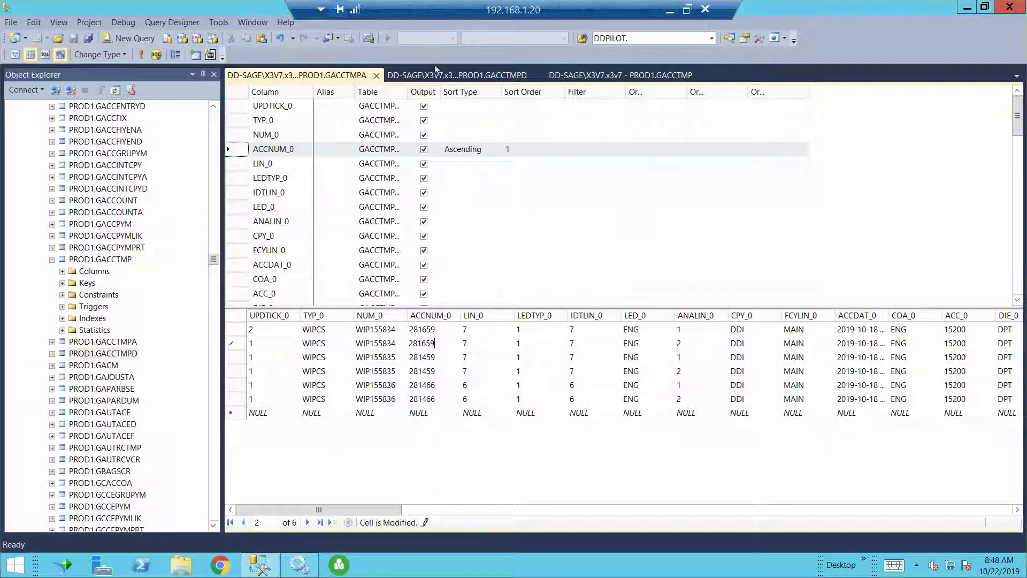
- Bring up the GACCTMP header rows and select the FLG_0 value of WIP155834
click(480, 76)
click(585, 75)
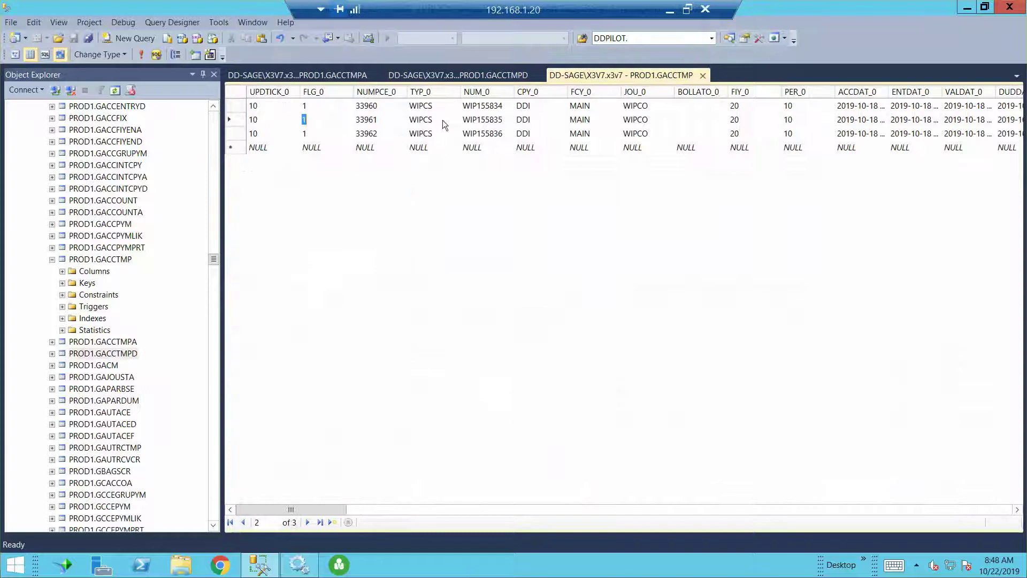
click(303, 107)
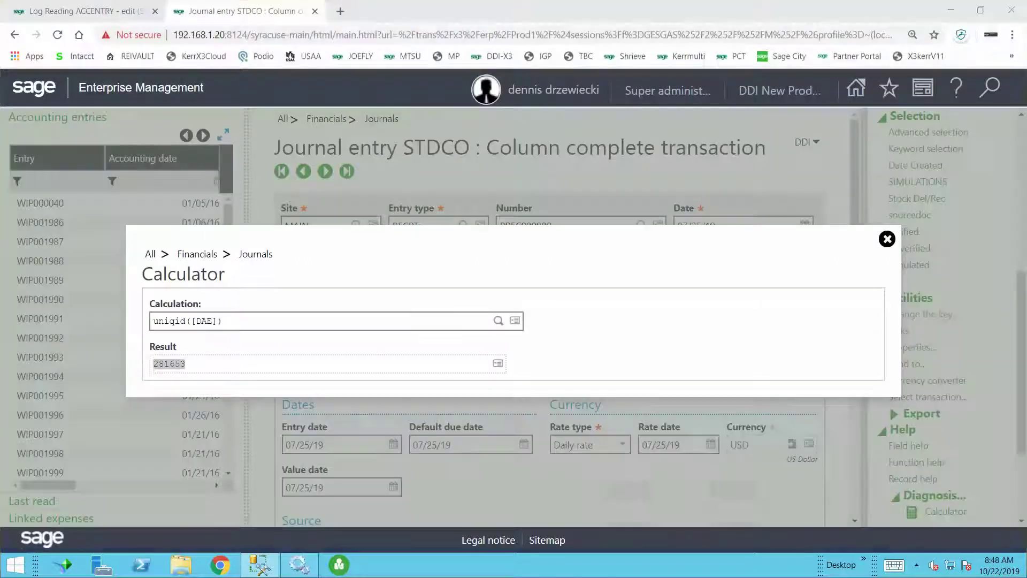
- In the Sage X3 calculator, evaluate uniqid([DAE]) repeatedly until the counter reaches 281660
click(166, 372)
click(237, 319)
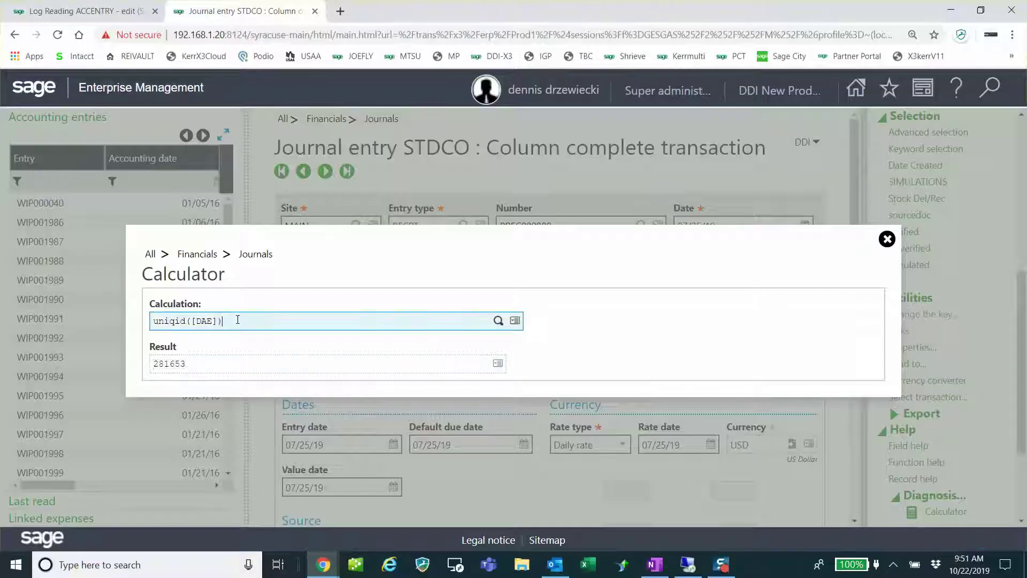
key(Return)
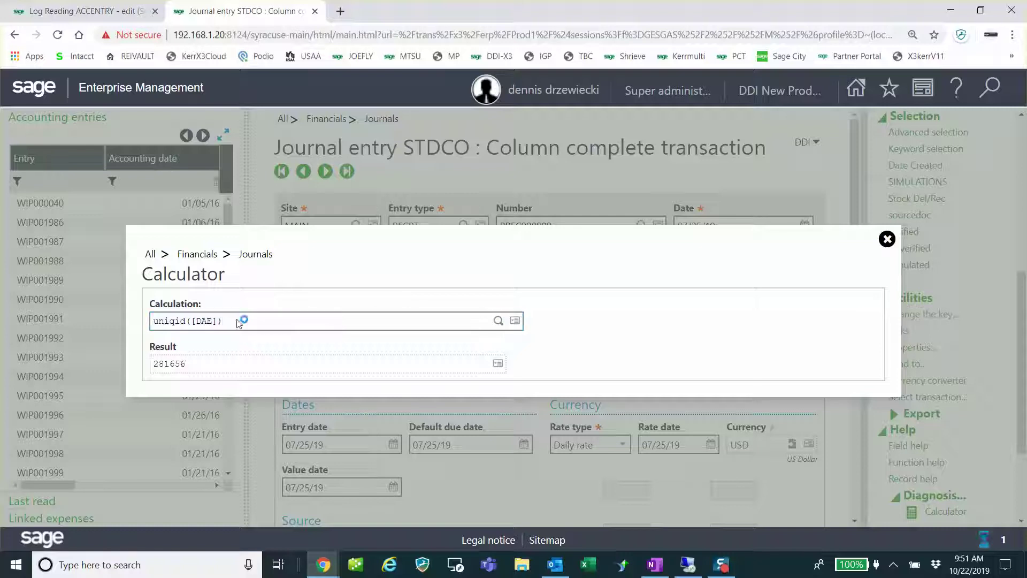
click(238, 319)
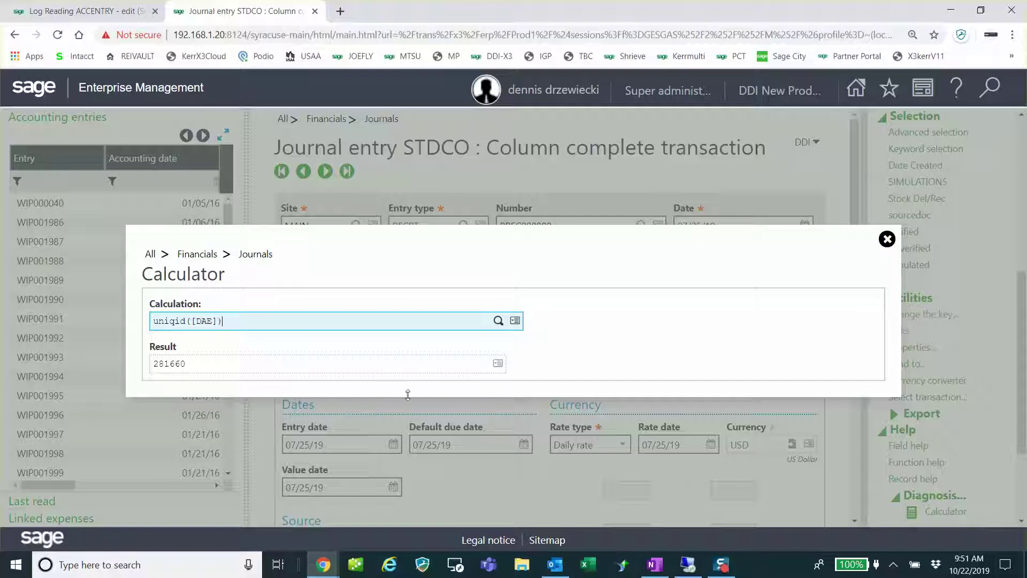
- Compare the last ACCNUM_0 assigned to WIP155834 in GACCTMPD on the remote SQL Server with the calculator result
click(689, 562)
click(467, 76)
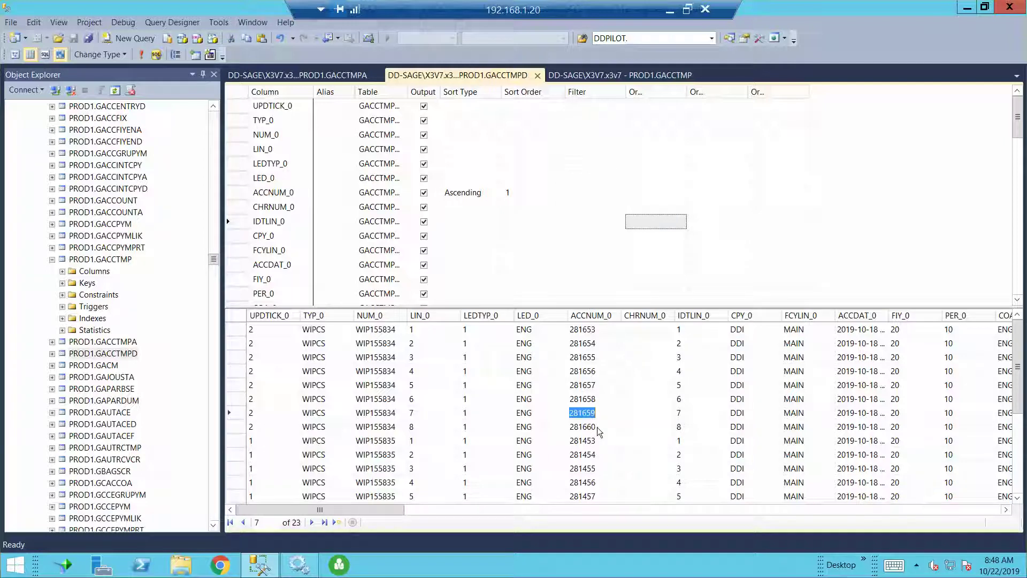
click(671, 14)
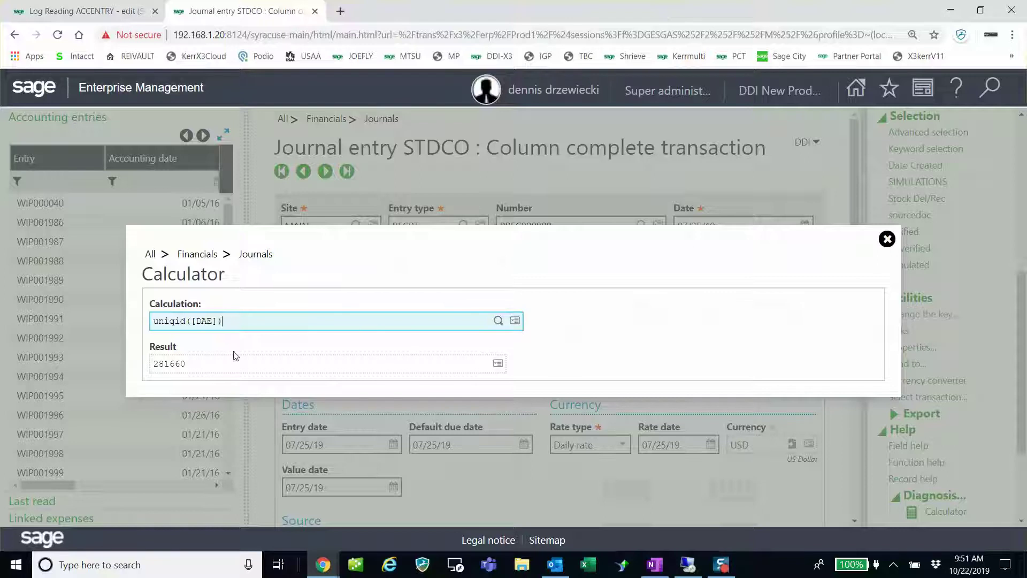
- Update the Accounting task list in Sage X3 to check the ACCENTRY journals on hold
click(80, 11)
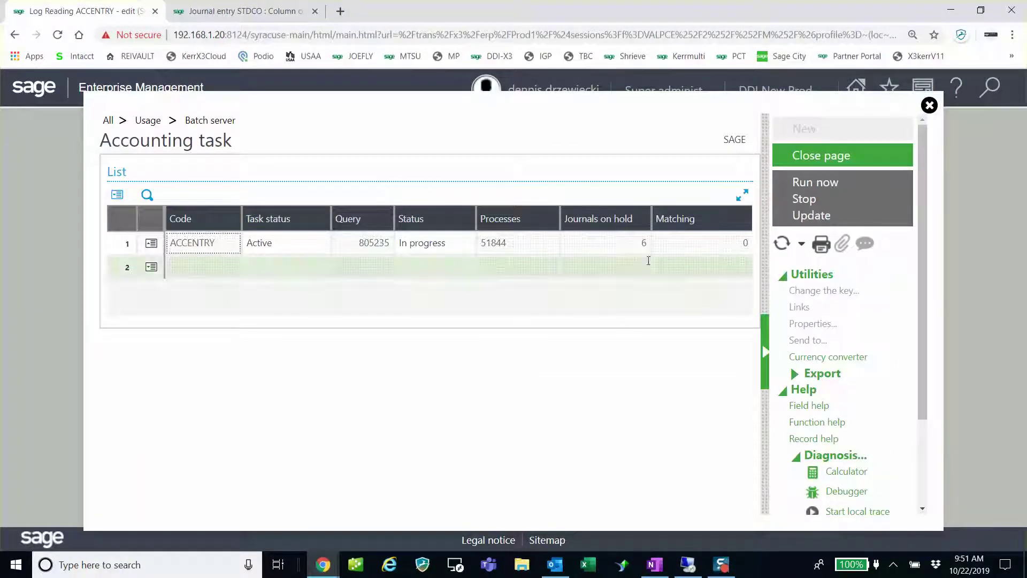
click(813, 216)
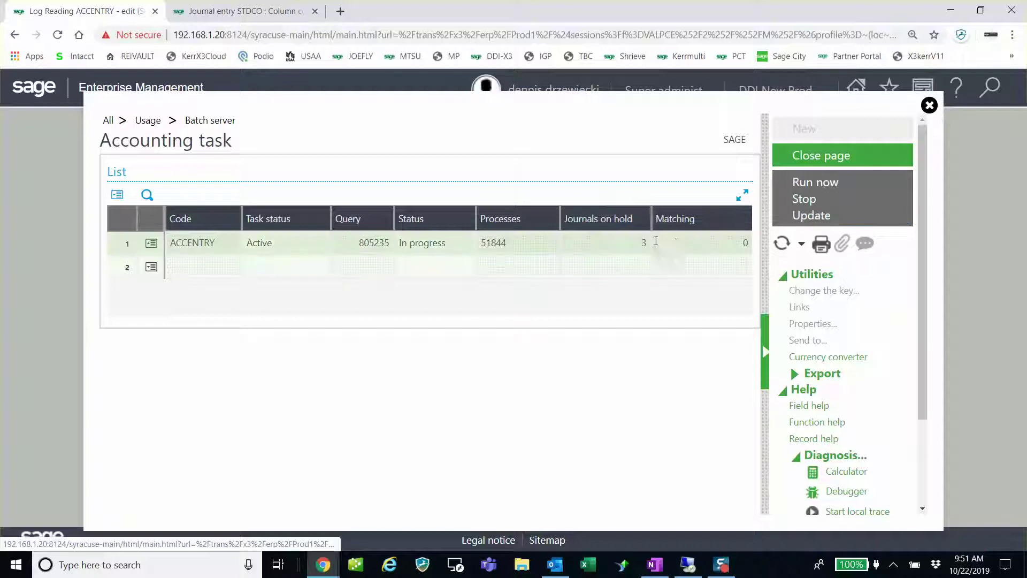
- In GACCTMP on the remote SQL Server, set FLG_0 for WIP155834 to 0 and commit the row
click(687, 565)
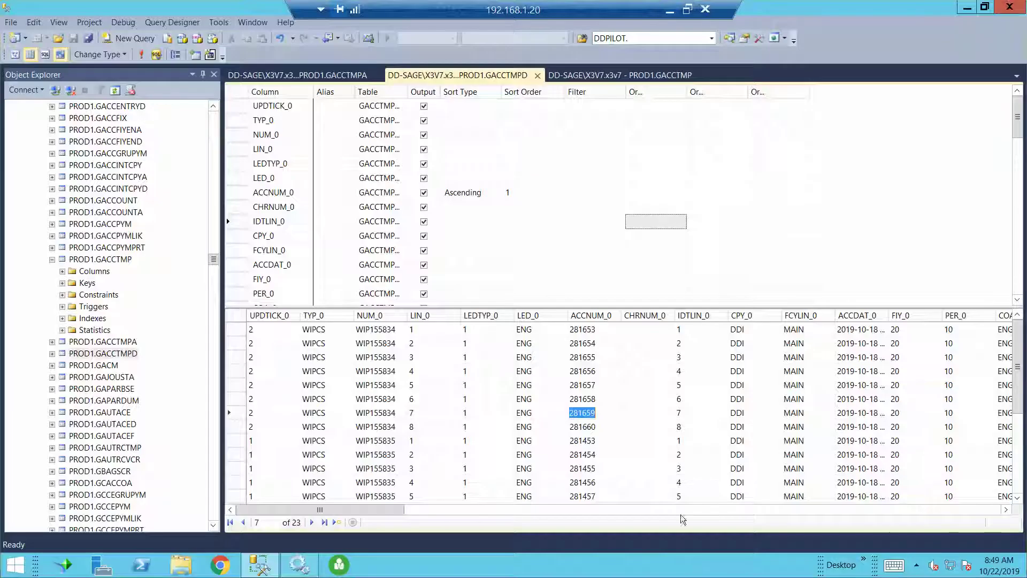
click(628, 78)
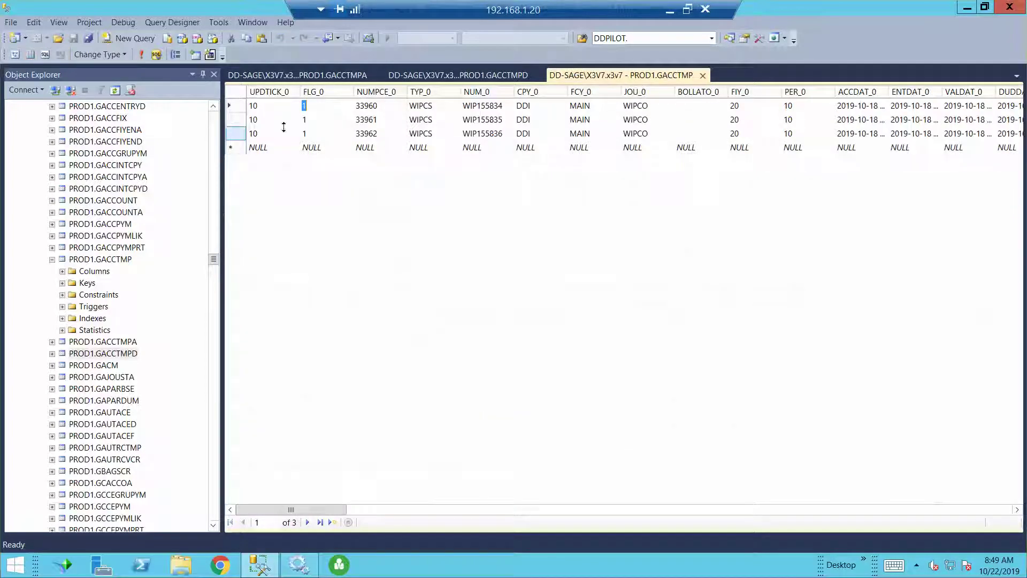
key(Escape)
text(0)
key(Down)
- Re-execute the GACCTMP query repeatedly to monitor whether WIP155834 gets posted
click(139, 56)
click(136, 57)
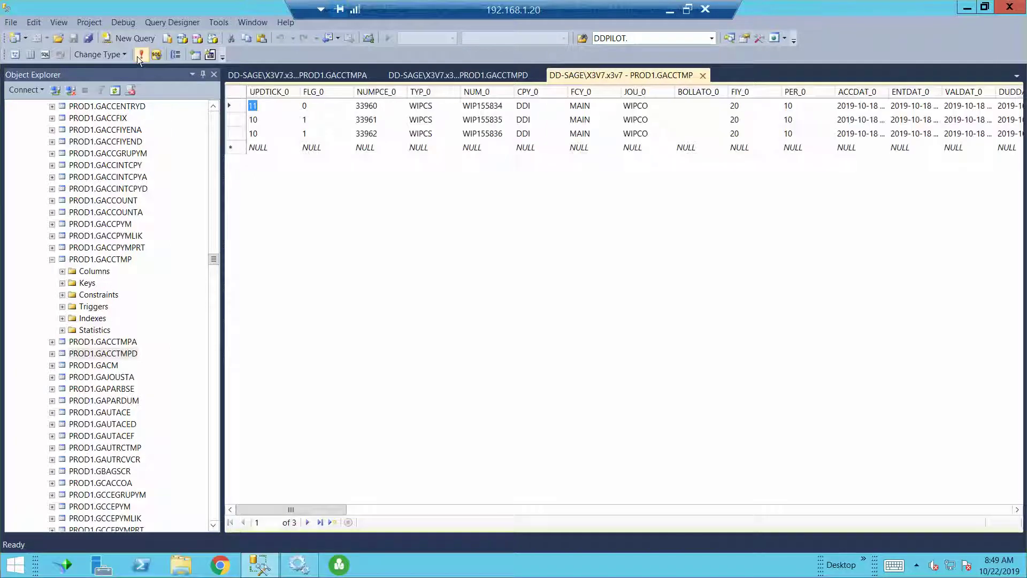
click(137, 56)
click(137, 56)
click(136, 56)
click(136, 56)
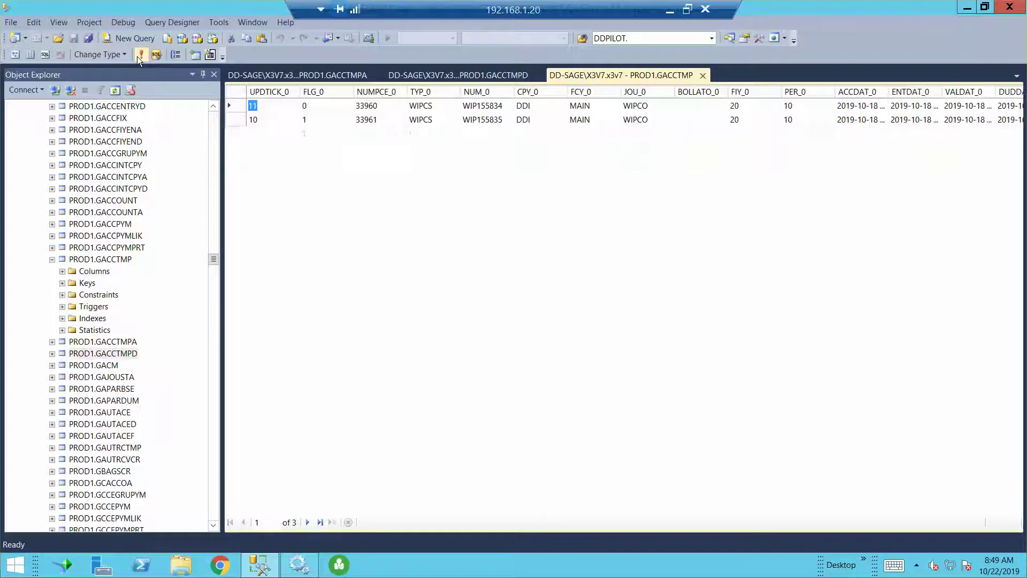
click(137, 56)
click(137, 56)
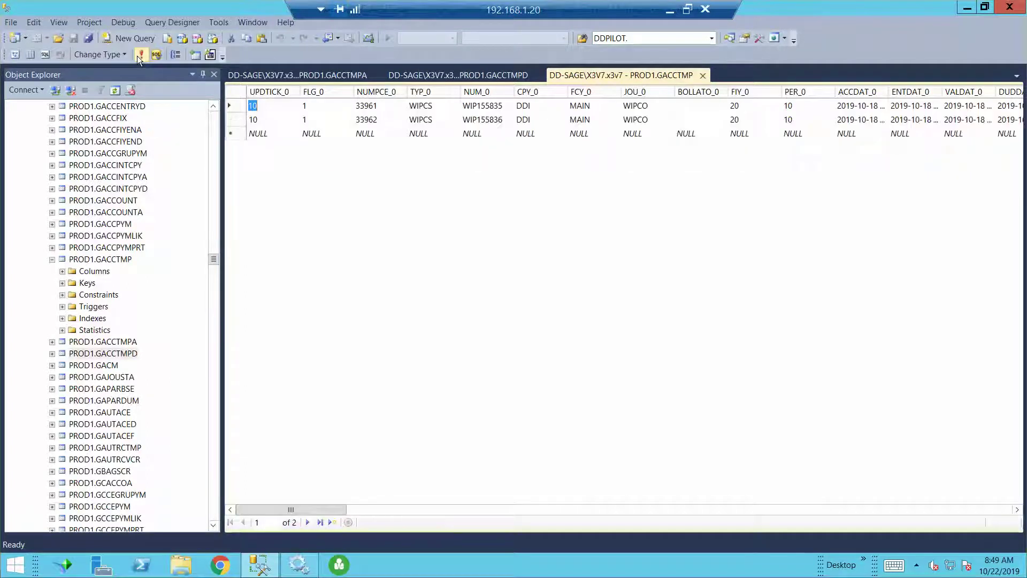
- Refresh the GACCTMPD rows and check GACCTMPD and GACCTMPA for remaining WIP155834 lines
click(458, 75)
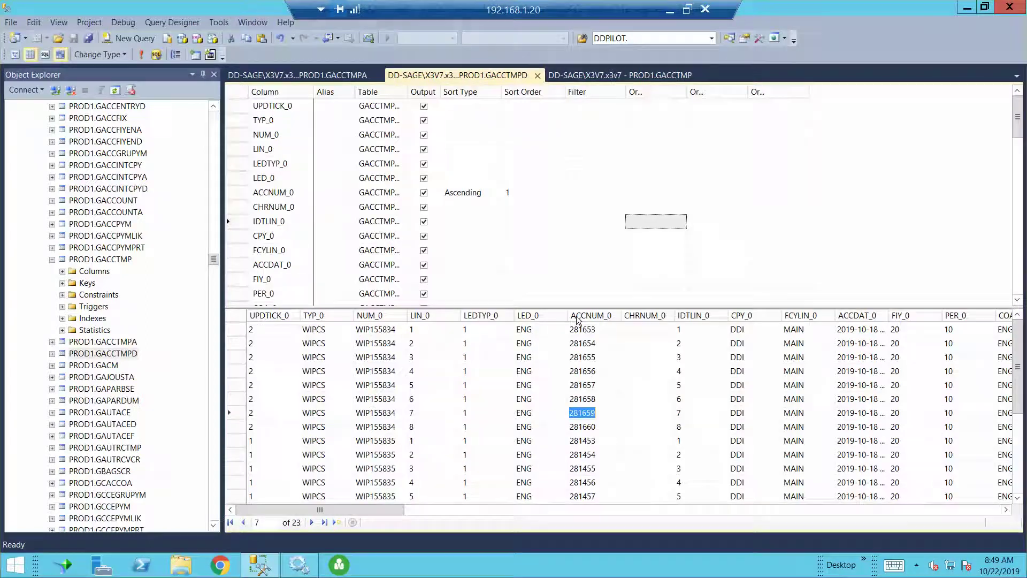
click(147, 55)
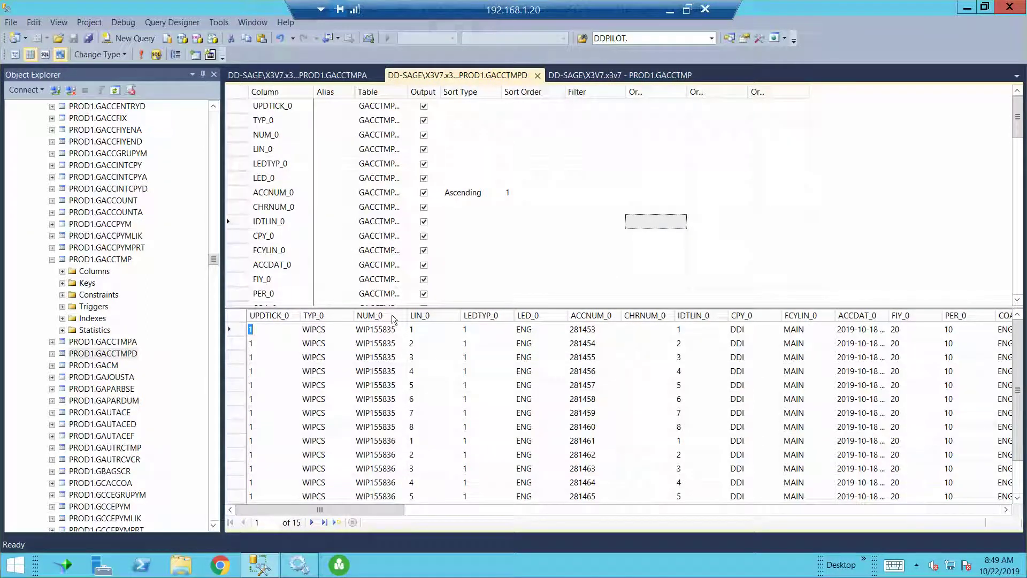
click(328, 75)
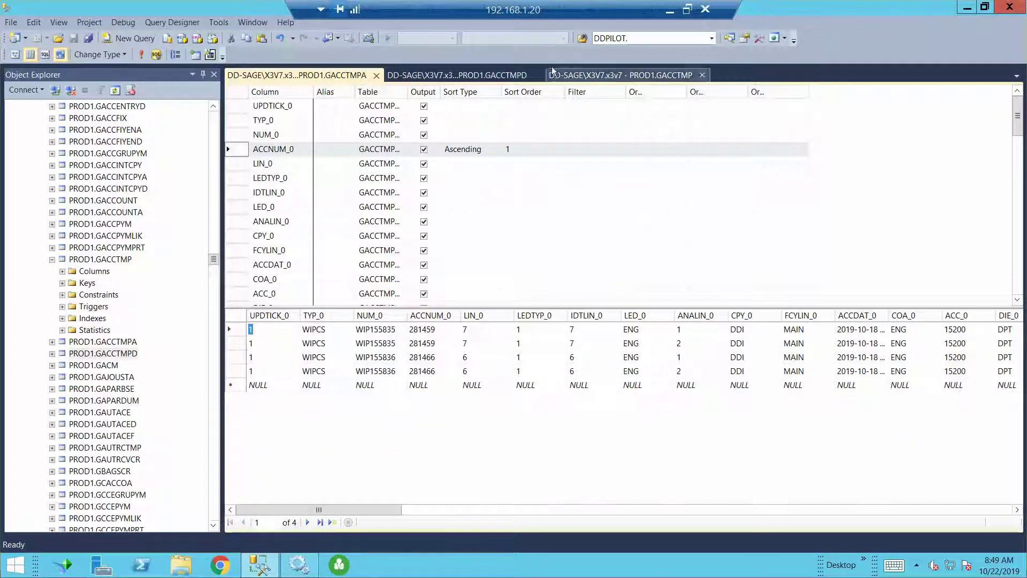
- Review the journals still pending in GACCTMP and bring up their detail lines in GACCTMPD
click(511, 73)
click(598, 75)
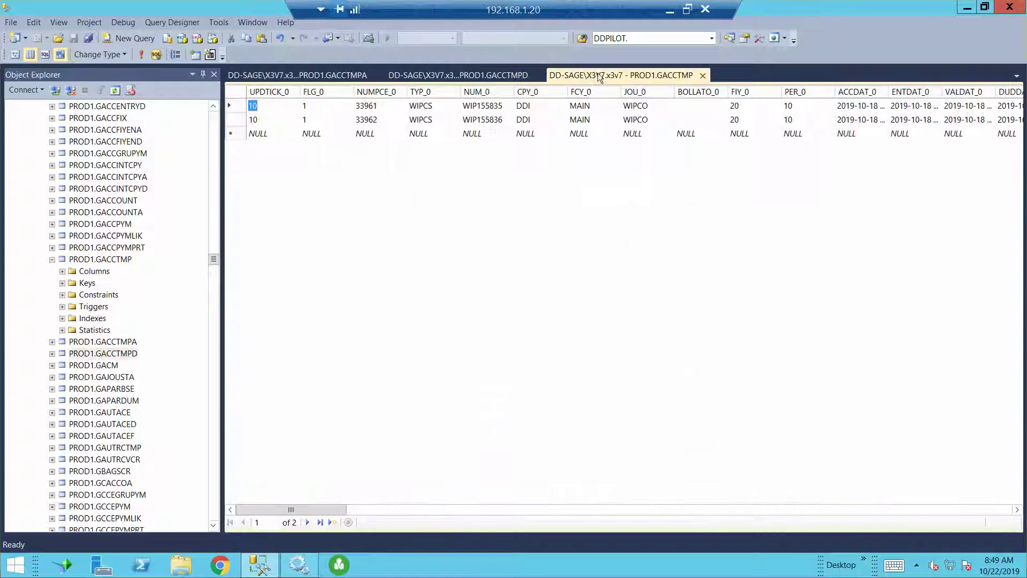
click(498, 74)
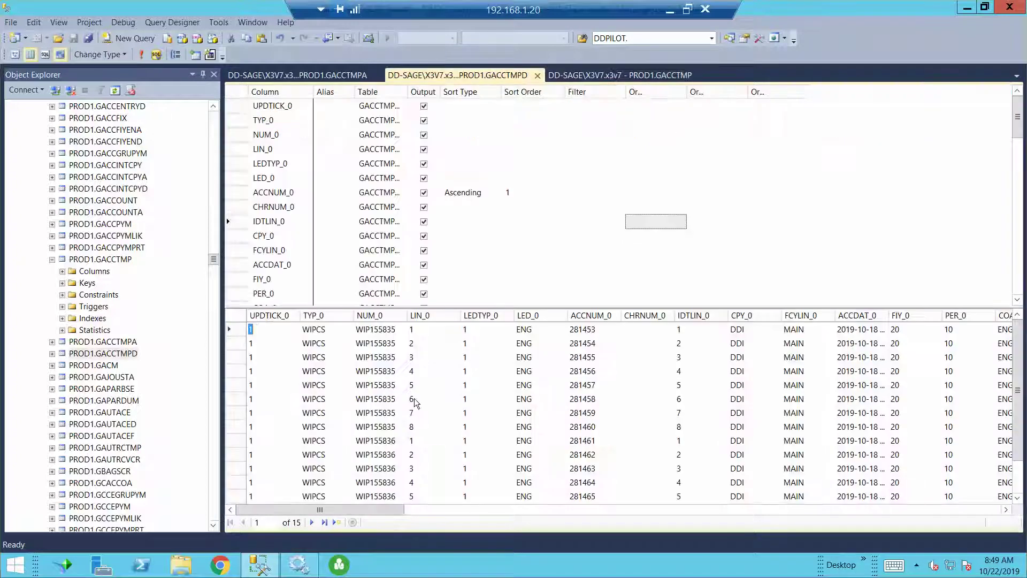